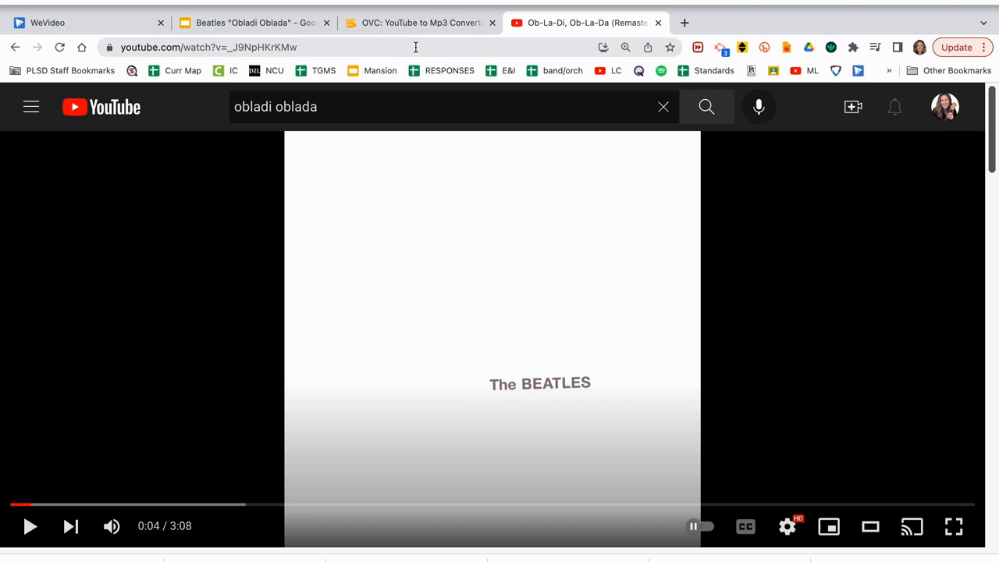
# - Copy the YouTube video's link and paste it into OnlineVideoConverter in place of the existing URL, keeping the .mp3 format
pyautogui.click(324, 47)
pyautogui.press('super+c')
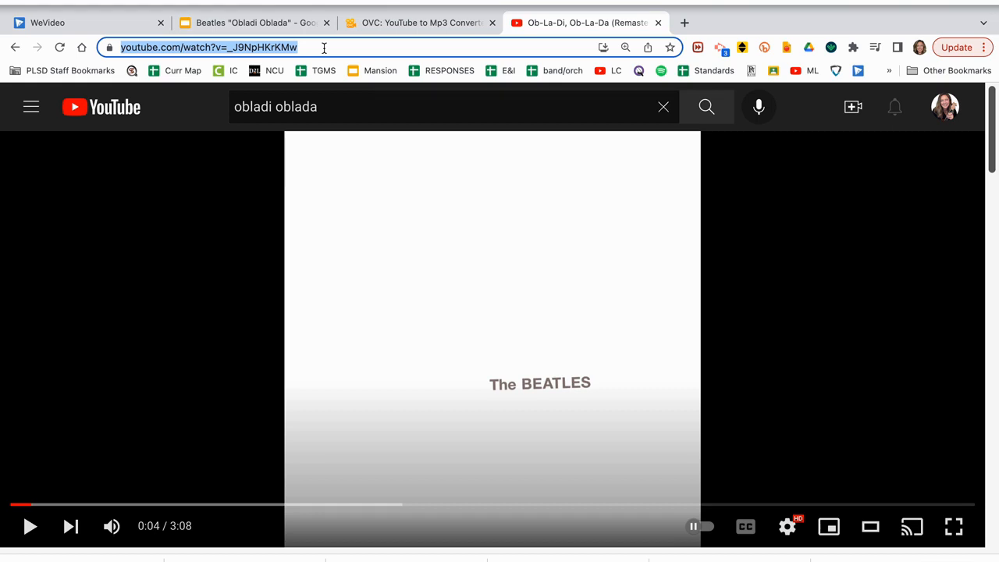
pyautogui.click(408, 24)
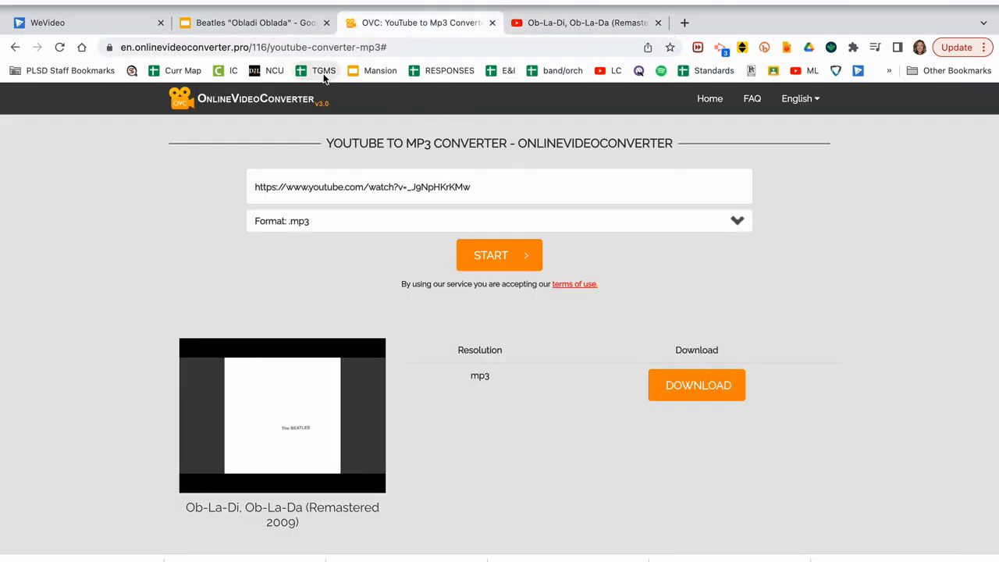
pyautogui.click(494, 190)
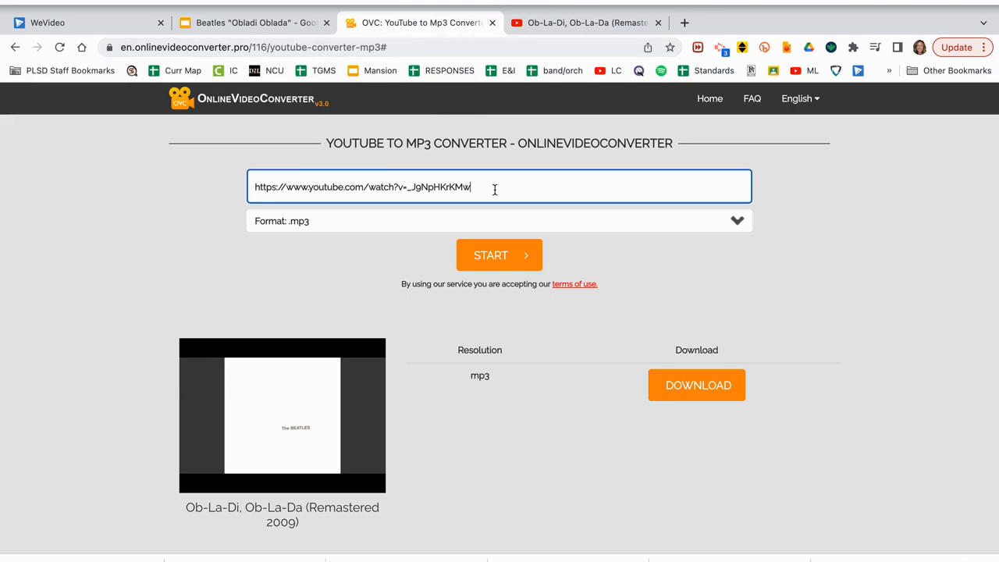
pyautogui.press('super+a')
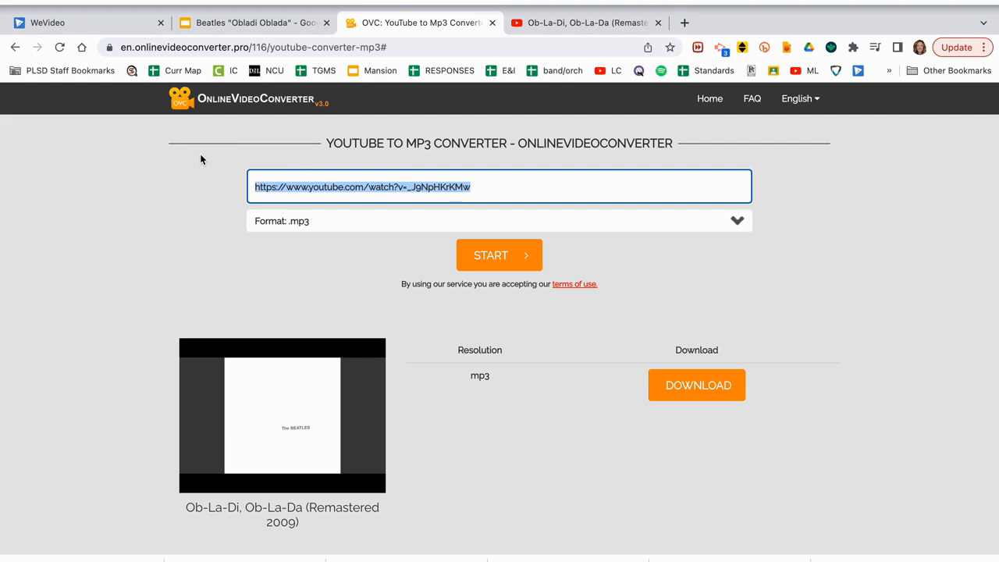
pyautogui.press('super+v')
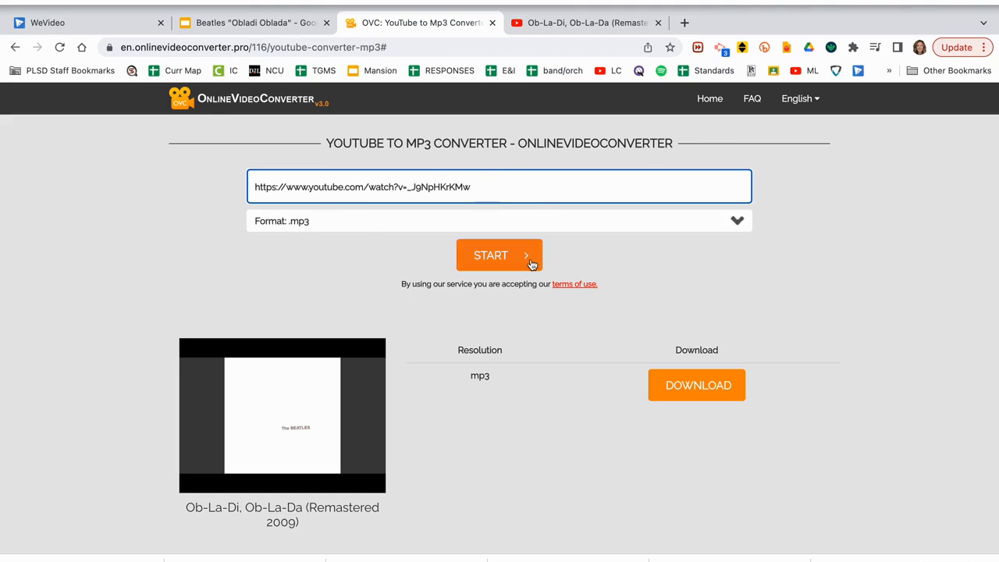
# - Convert the linked video, download the resulting MP3 and close the advertisement page that opens
pyautogui.click(497, 258)
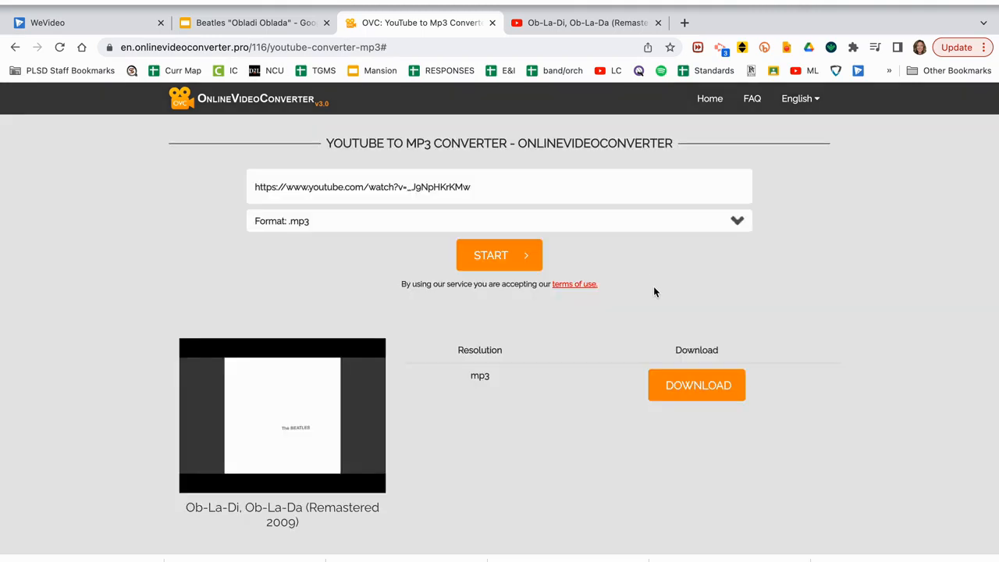
pyautogui.click(694, 385)
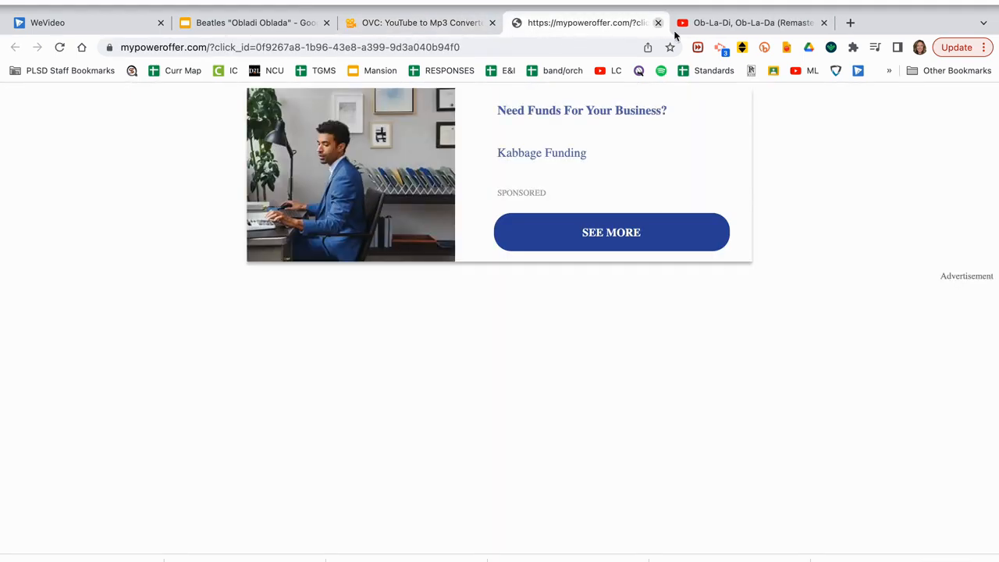
pyautogui.click(658, 23)
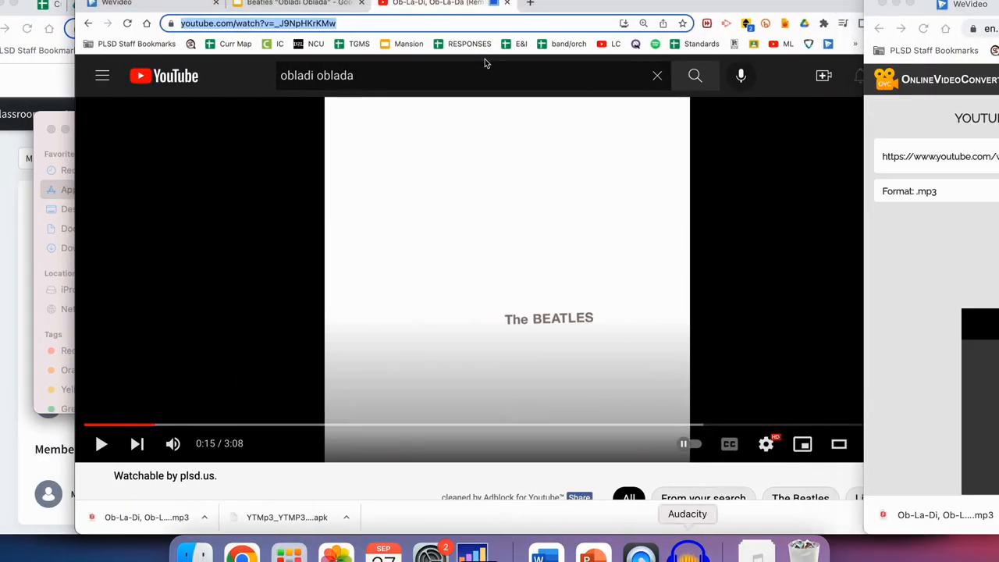
# - Switch to Audacity, import "Ob-La-Di, Ob-La-Da (Remastered 2009) (2).mp3" from Downloads and briefly play its opening
pyautogui.click(687, 551)
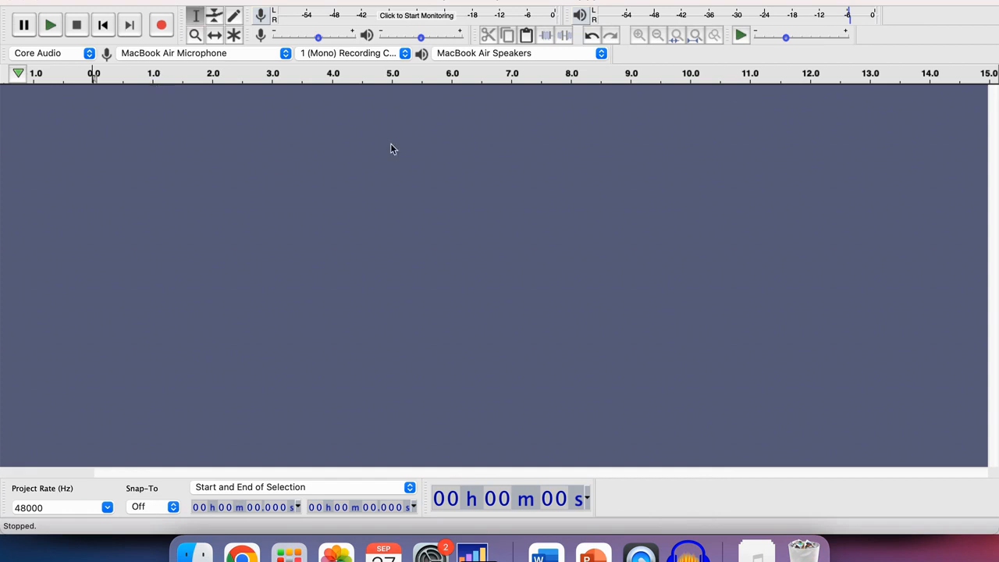
pyautogui.click(97, 0)
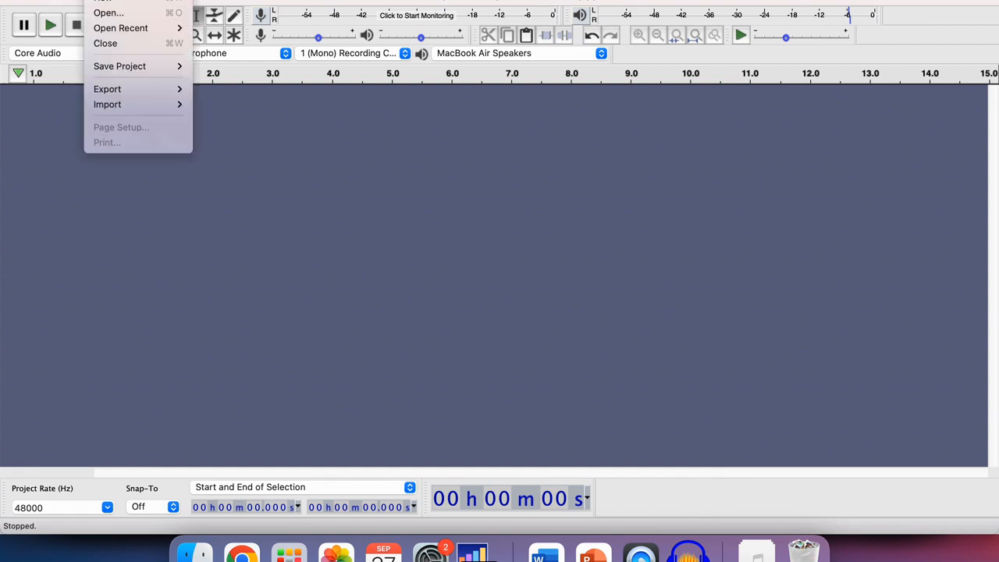
pyautogui.moveTo(128, 105)
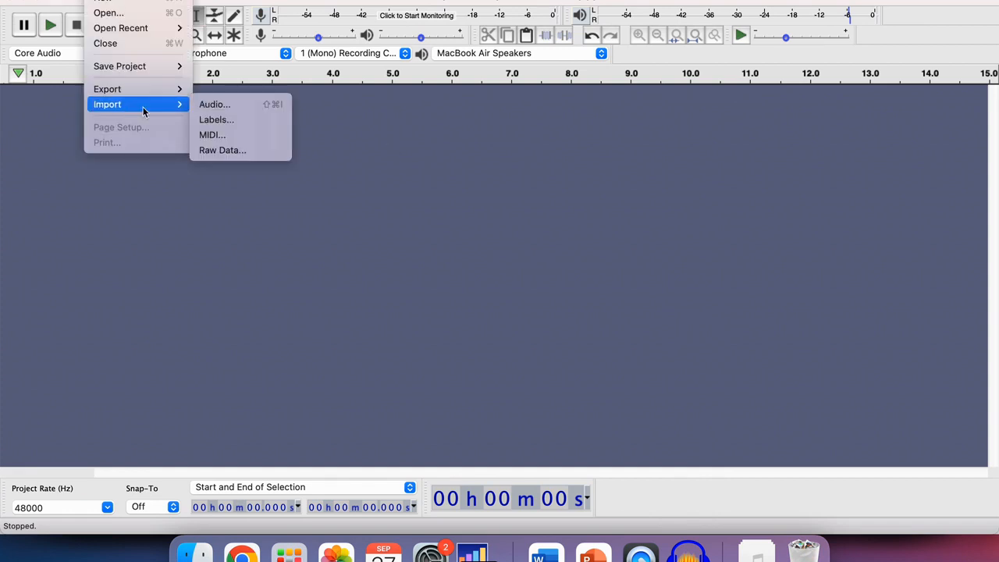
pyautogui.click(224, 104)
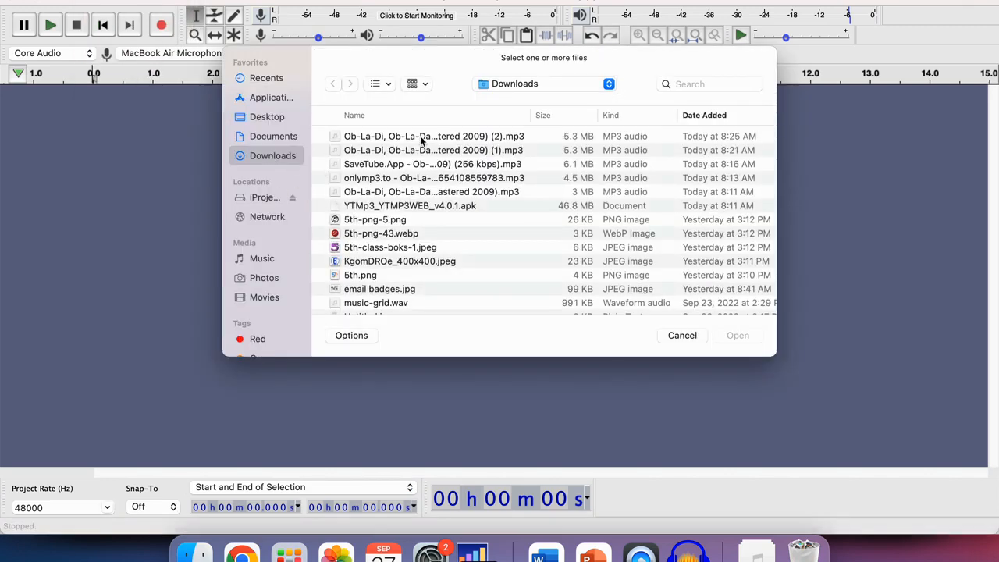
pyautogui.doubleClick(406, 136)
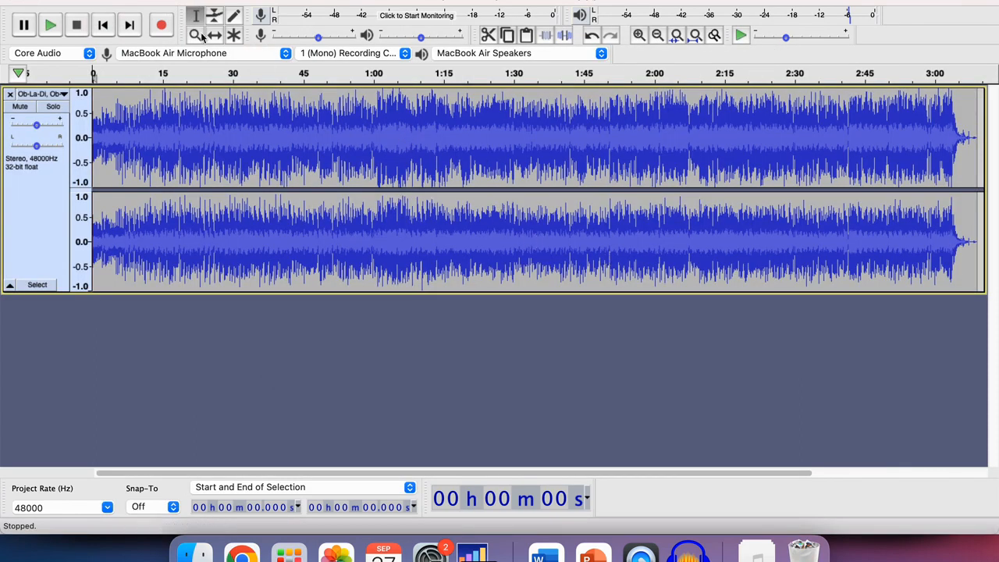
pyautogui.click(52, 26)
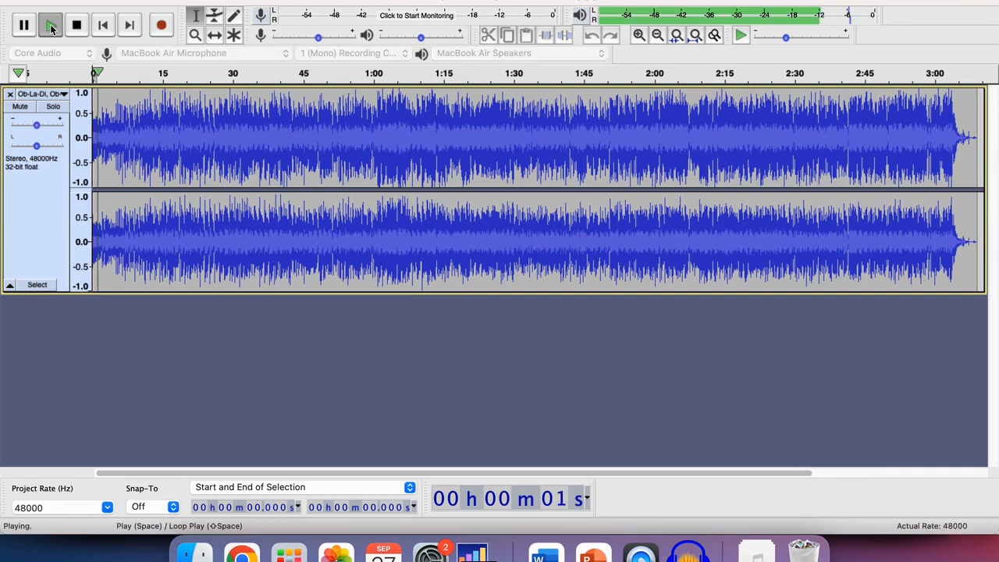
pyautogui.click(77, 27)
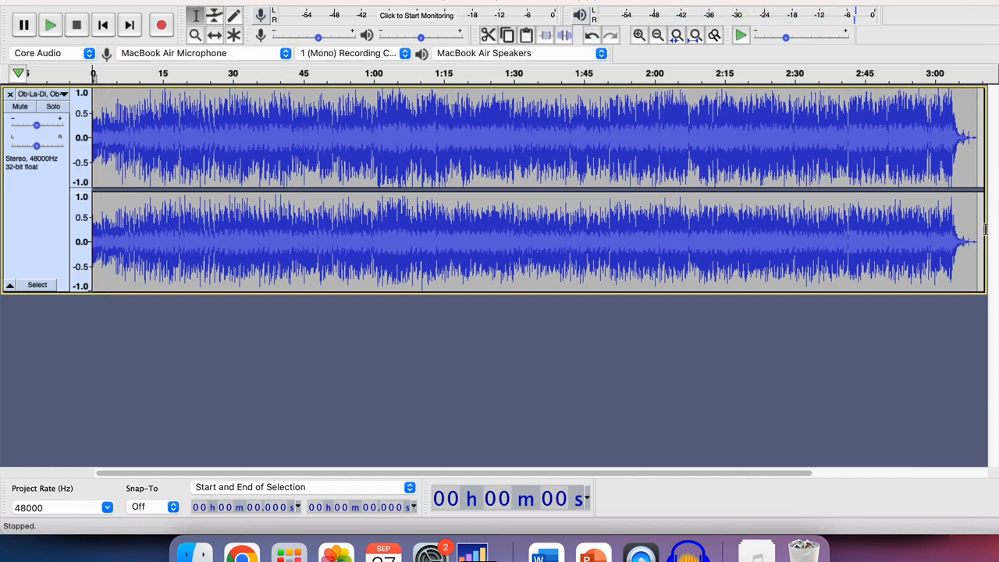
# - Raise the entire song's pitch by 2 semitones with Change Pitch and briefly play the result
pyautogui.moveTo(976, 206); pyautogui.dragTo(327, 168)
pyautogui.moveTo(221, 164); pyautogui.dragTo(86, 164)
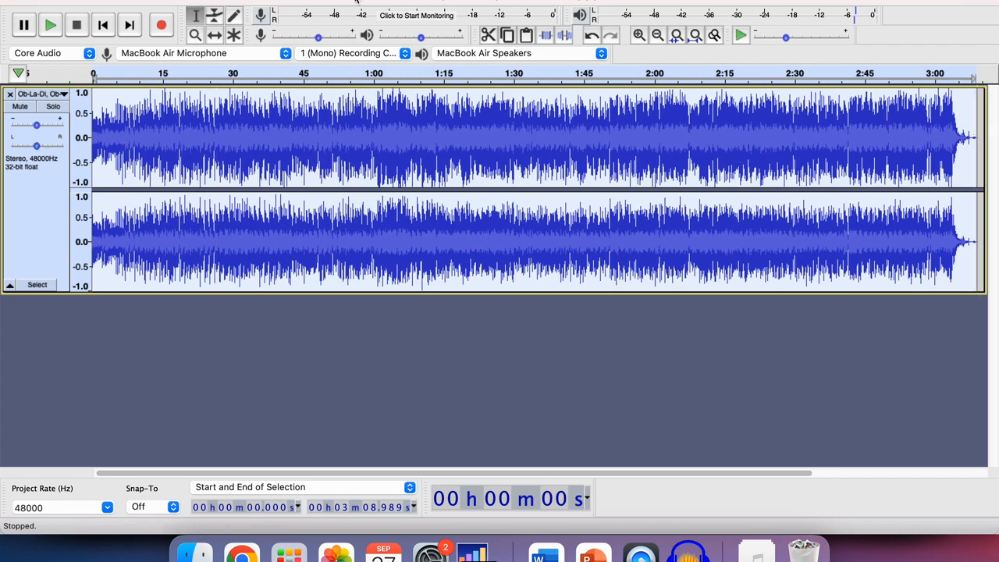
pyautogui.click(390, 0)
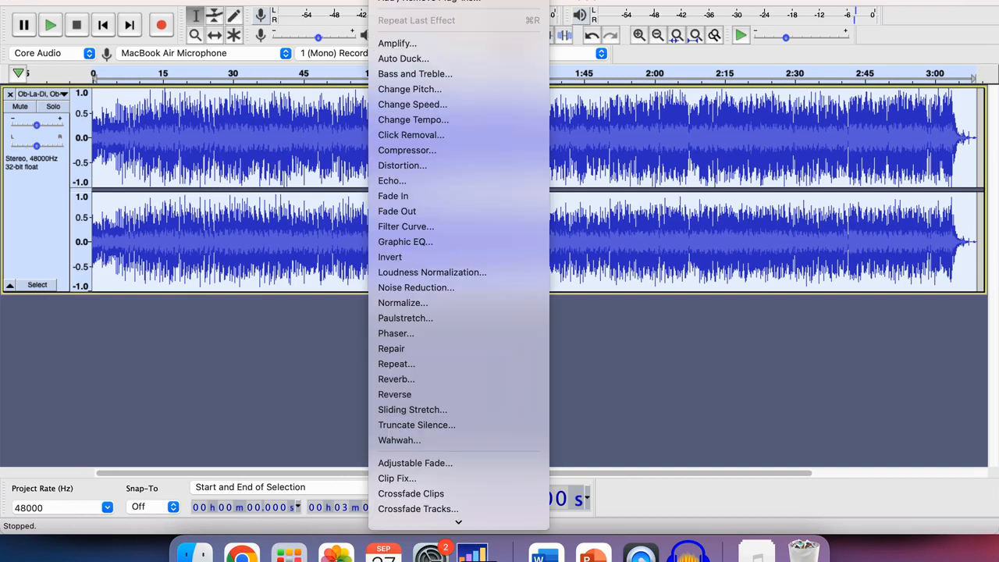
pyautogui.click(425, 91)
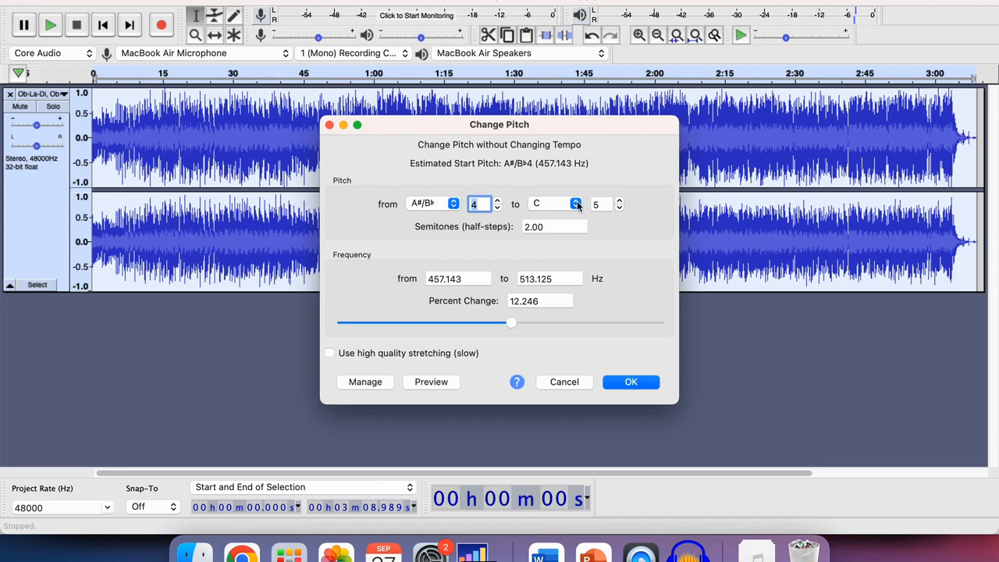
pyautogui.click(559, 226)
pyautogui.write('2')
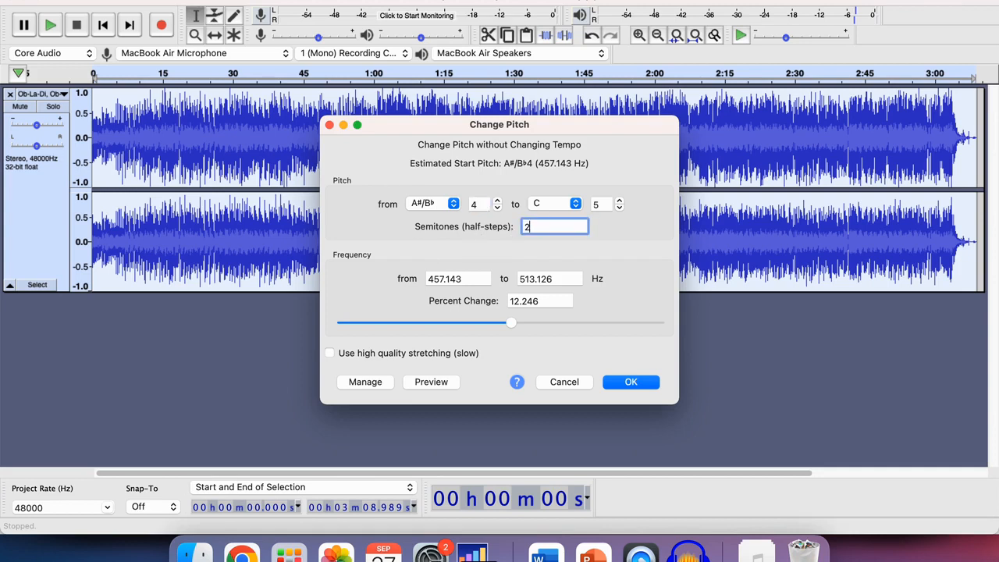
pyautogui.click(634, 381)
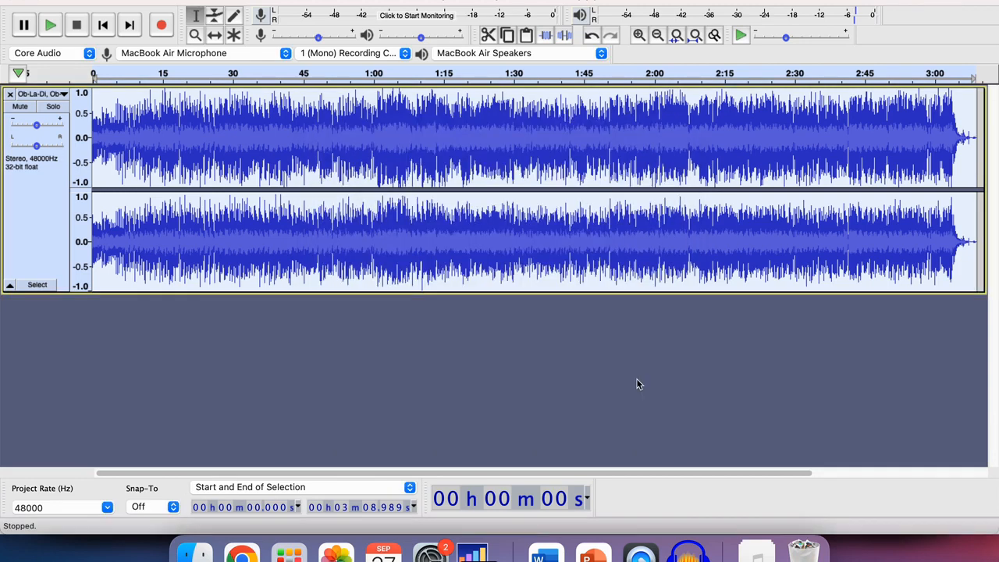
pyautogui.click(50, 25)
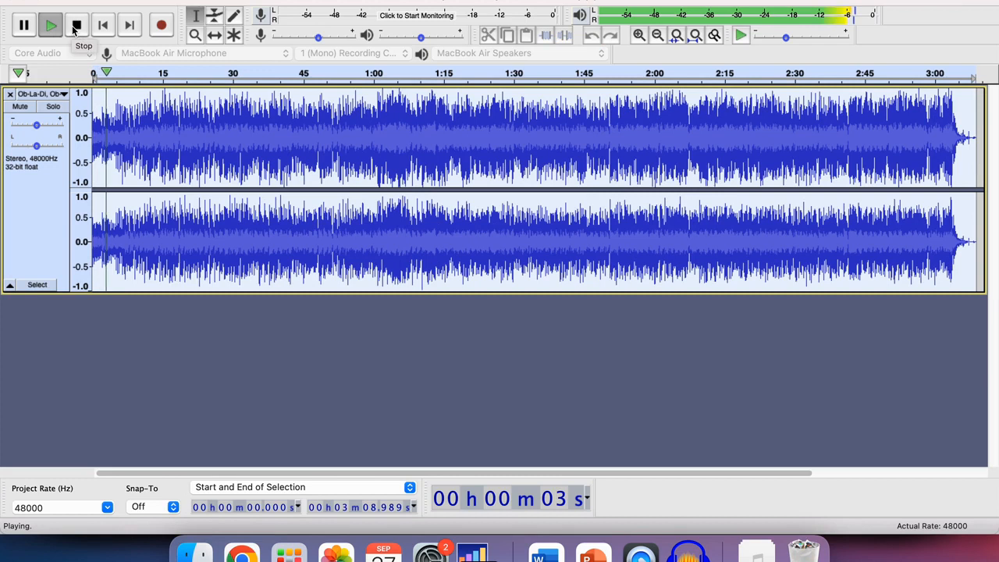
pyautogui.click(75, 27)
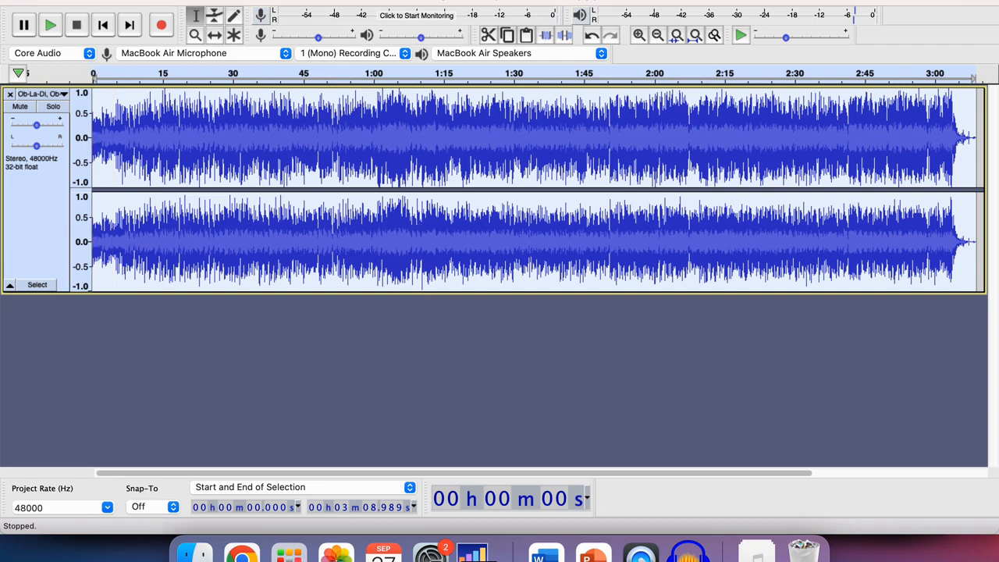
# - Export the track as an MP3 to the Documents folder, keeping the suggested file name, format options and metadata tags
pyautogui.click(95, 0)
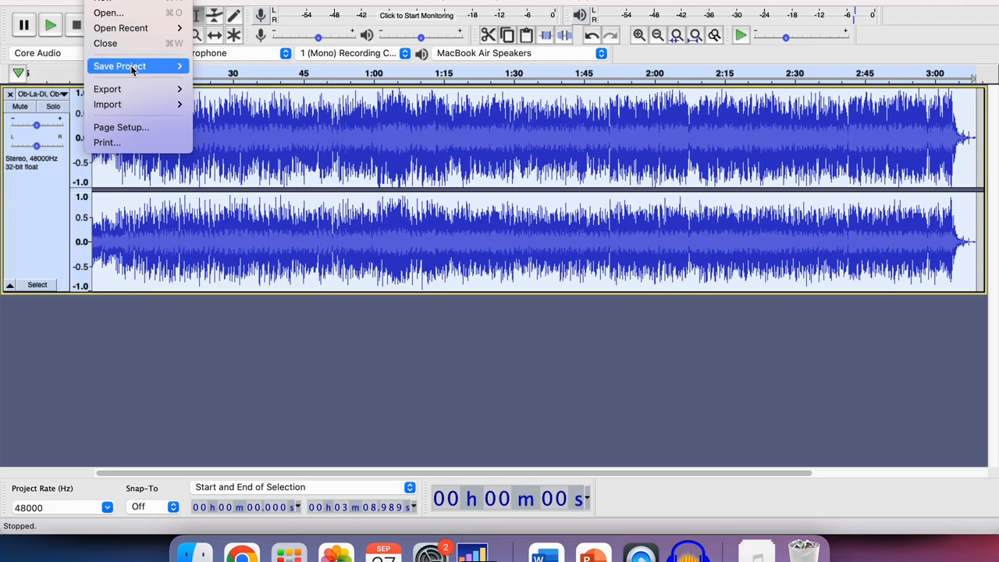
pyautogui.moveTo(133, 68)
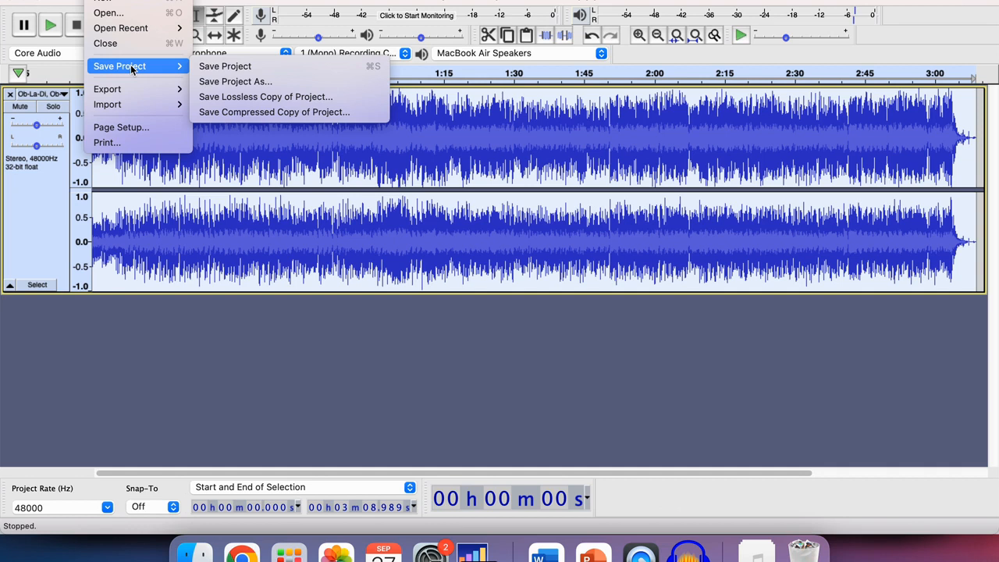
pyautogui.moveTo(107, 92)
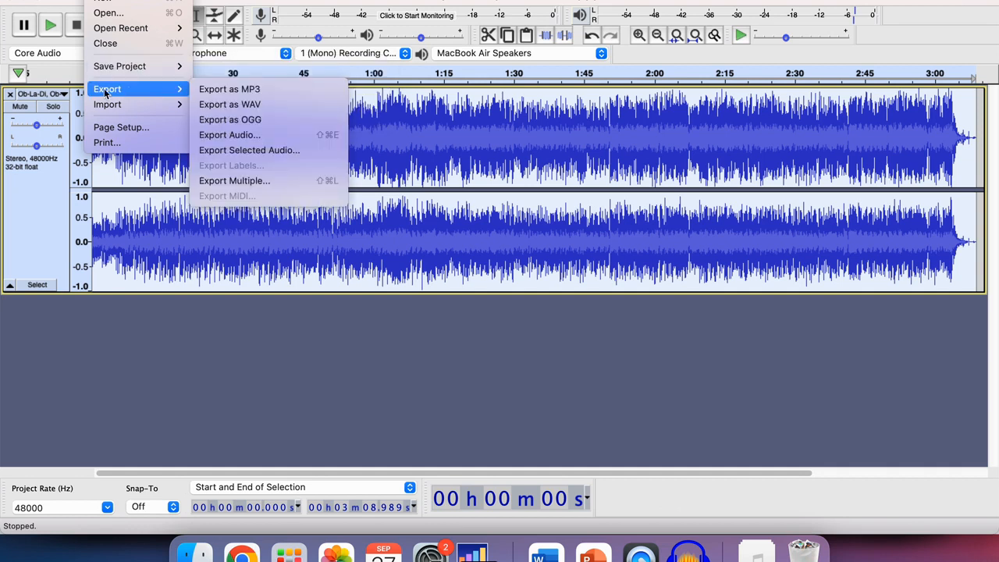
pyautogui.click(224, 91)
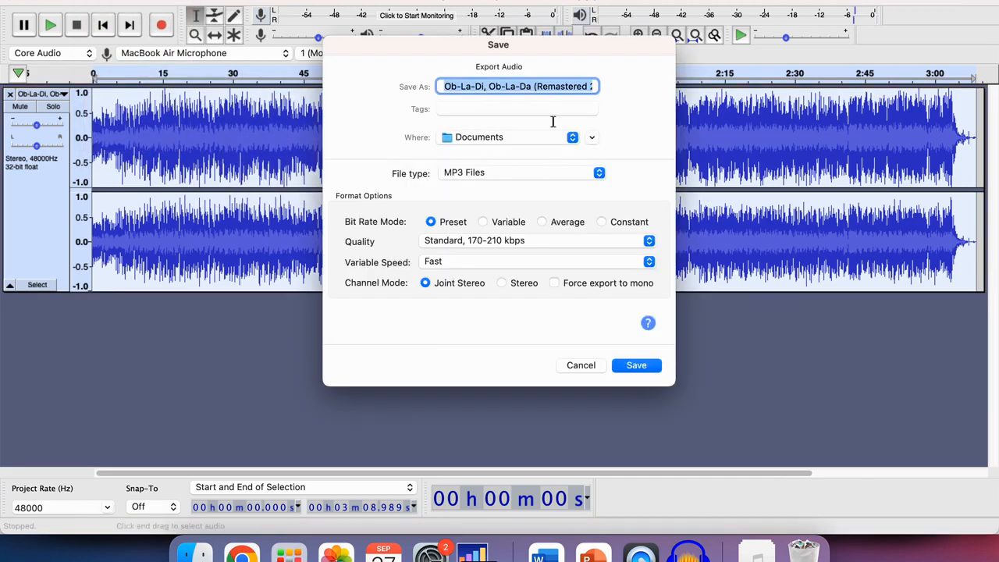
pyautogui.click(635, 365)
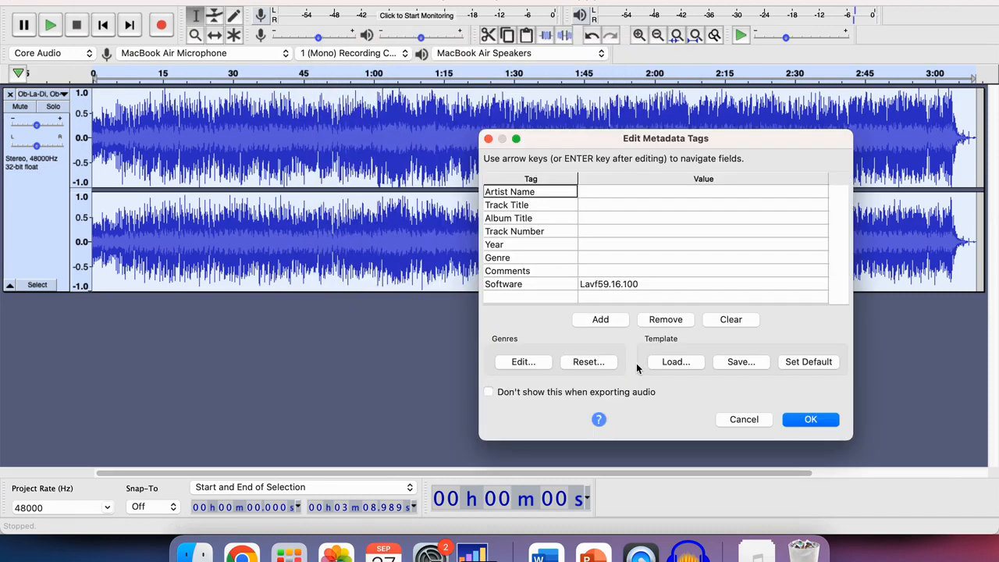
pyautogui.click(810, 426)
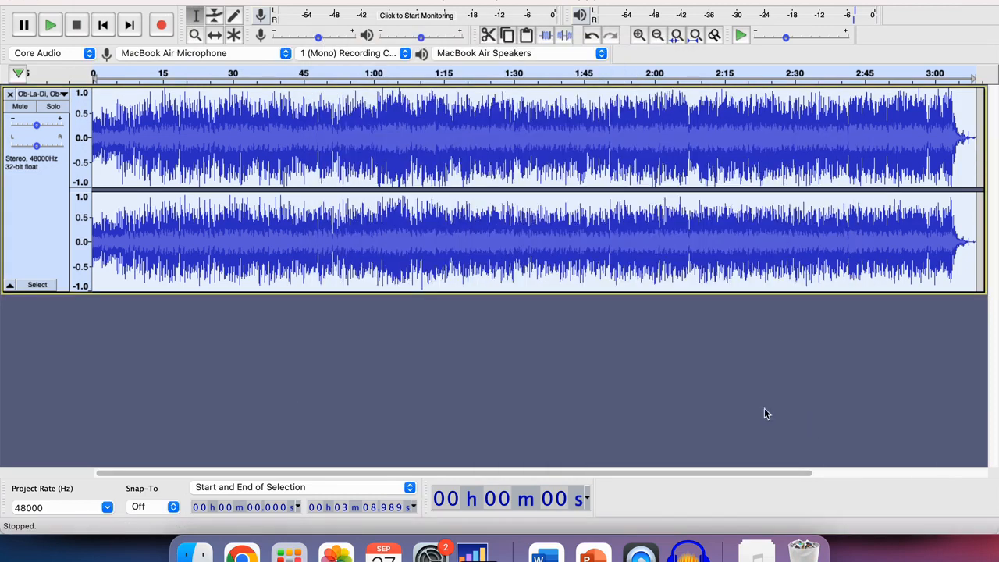
# - Switch to the WeVideo editor in Chrome and import "Ob-La-Di, Ob-La-Da (Remastered 2009) (2).mp3" from Documents into the media library
pyautogui.click(242, 552)
pyautogui.click(910, 4)
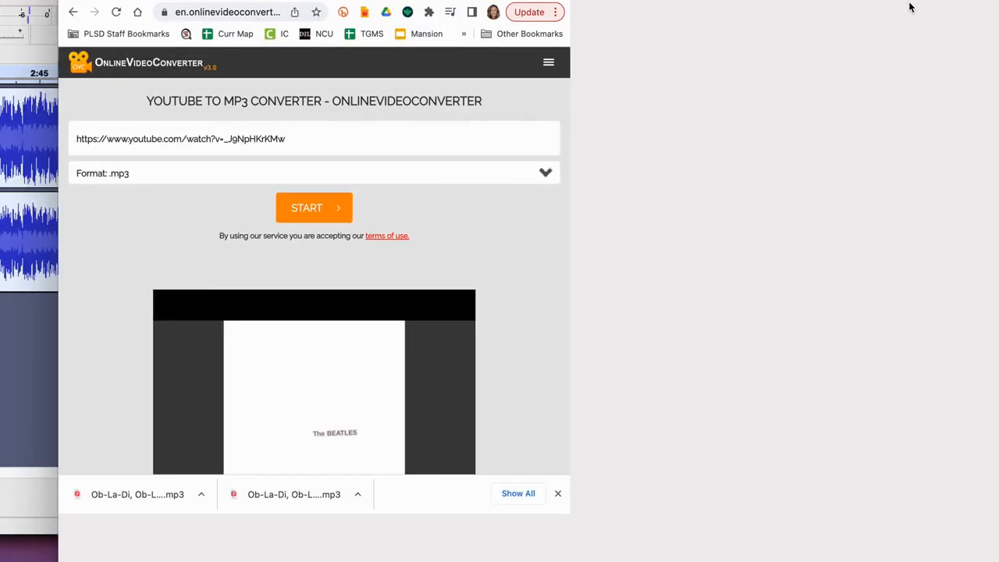
pyautogui.hotkey('ctrl', 'Tab')
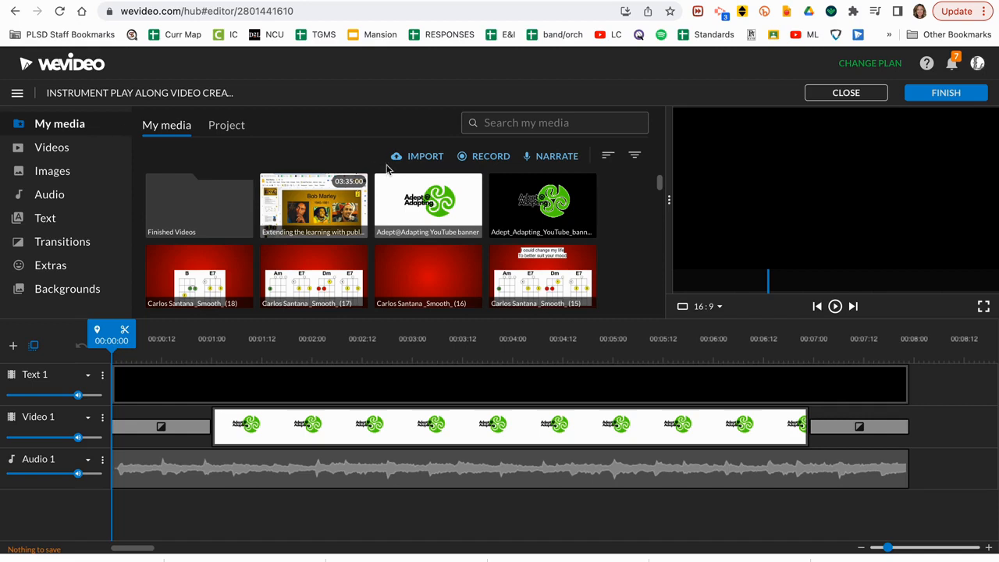
pyautogui.moveTo(431, 2)
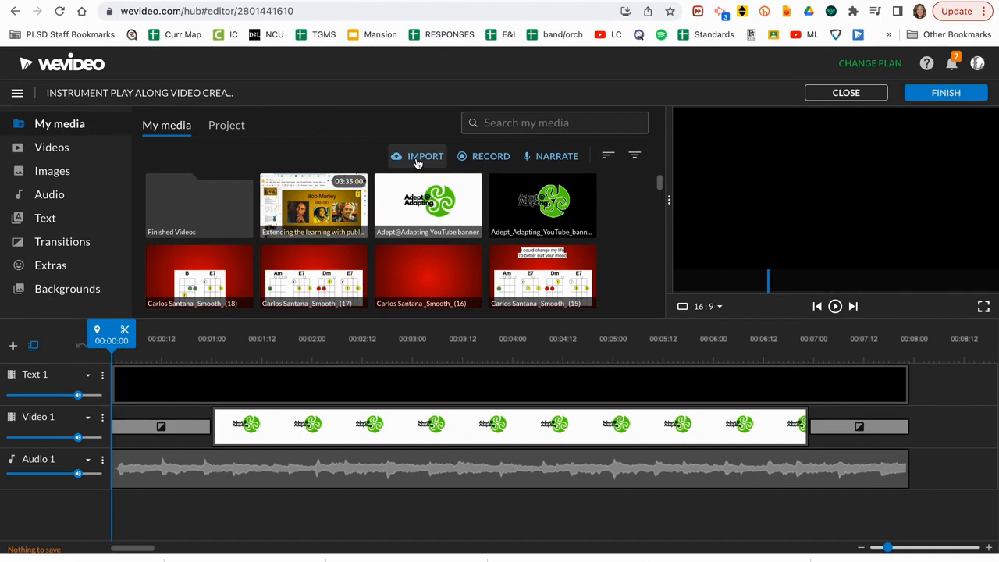
pyautogui.click(416, 162)
pyautogui.click(525, 336)
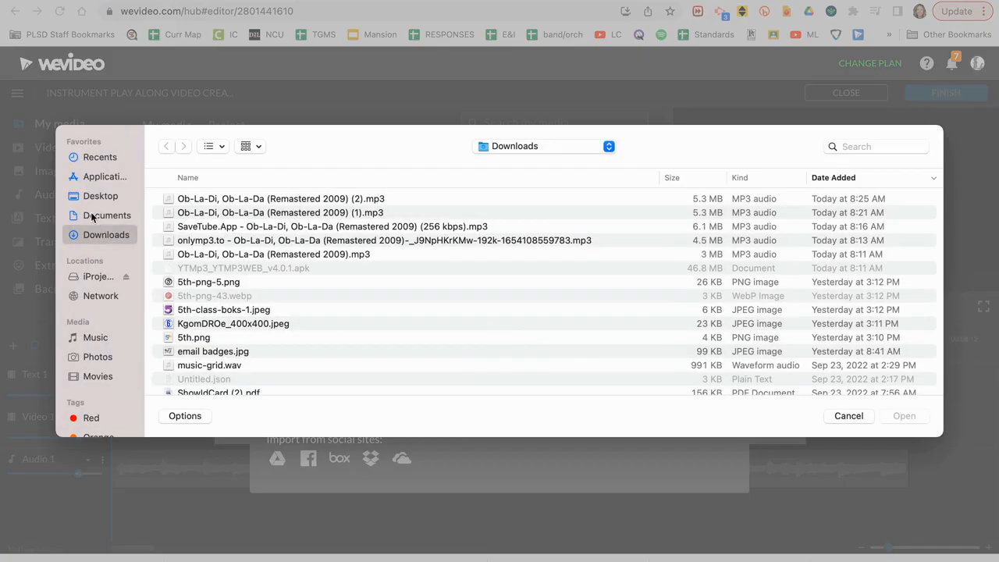
pyautogui.click(91, 217)
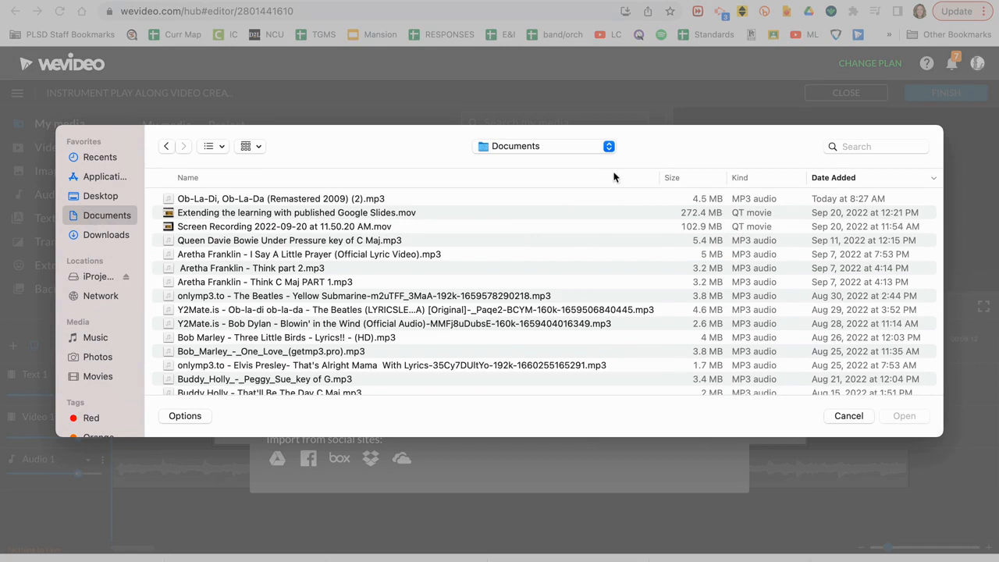
pyautogui.doubleClick(242, 199)
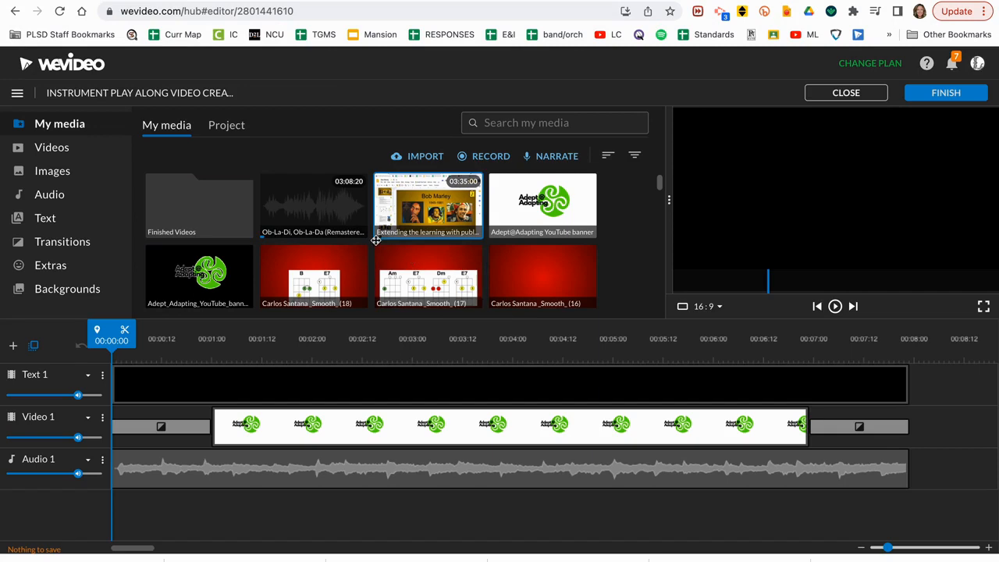
# - Mute the Audio 1 track and add a new audio track to the timeline
pyautogui.click(102, 460)
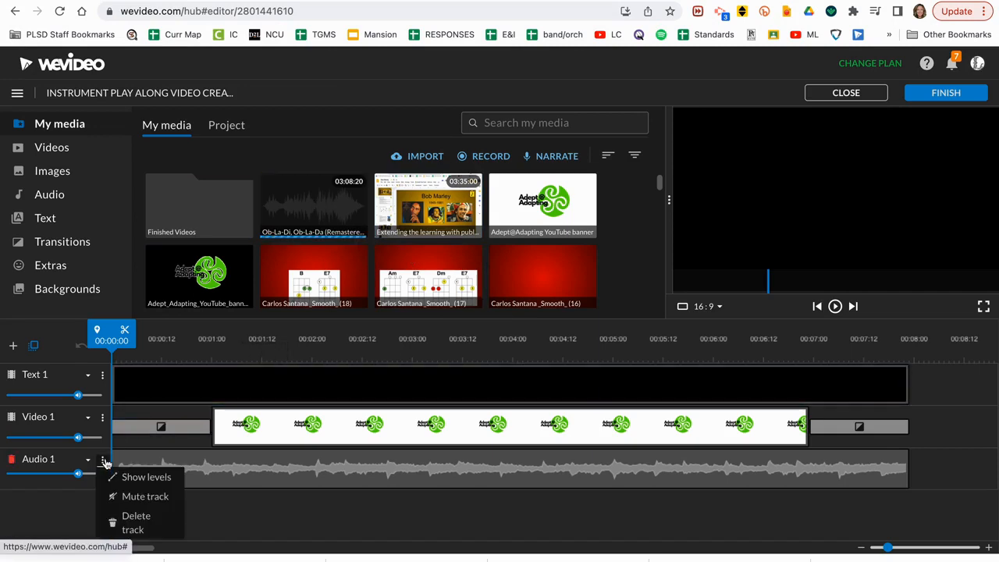
pyautogui.click(141, 497)
pyautogui.click(13, 345)
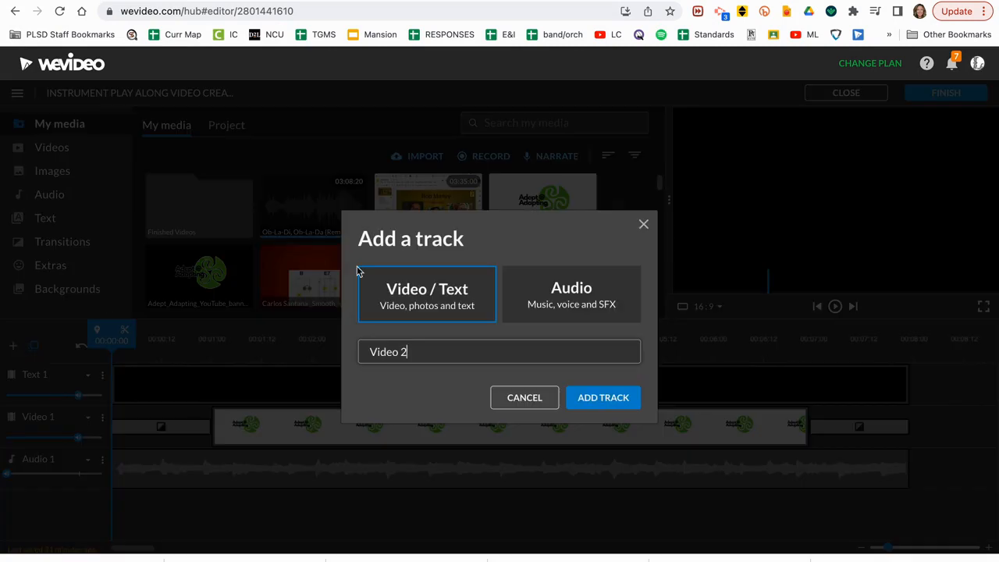
pyautogui.click(552, 301)
pyautogui.click(625, 399)
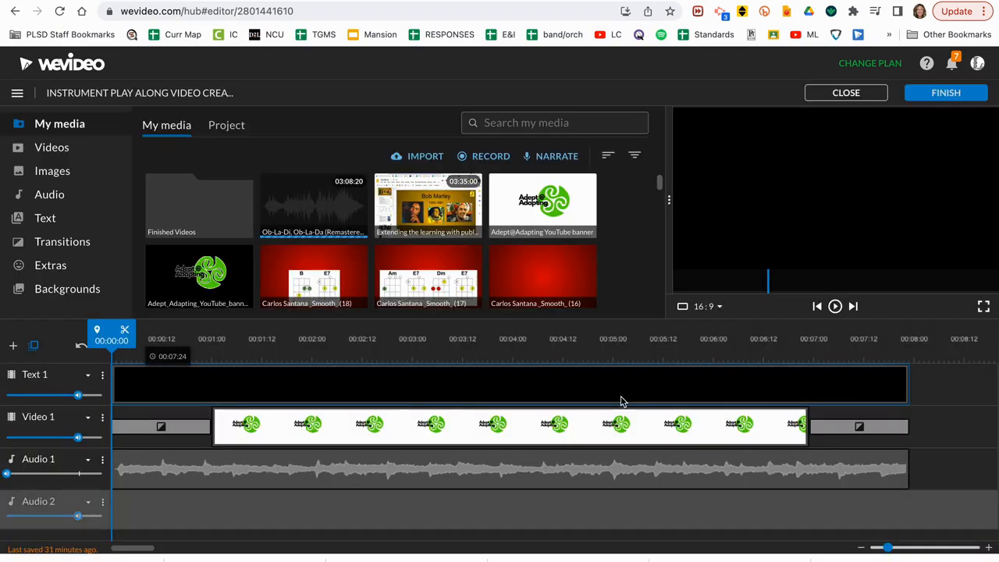
# - Place the imported Ob-La-Di, Ob-La-Da song at the start of the Audio 2 track and preview the opening seconds
pyautogui.moveTo(308, 203); pyautogui.dragTo(121, 502)
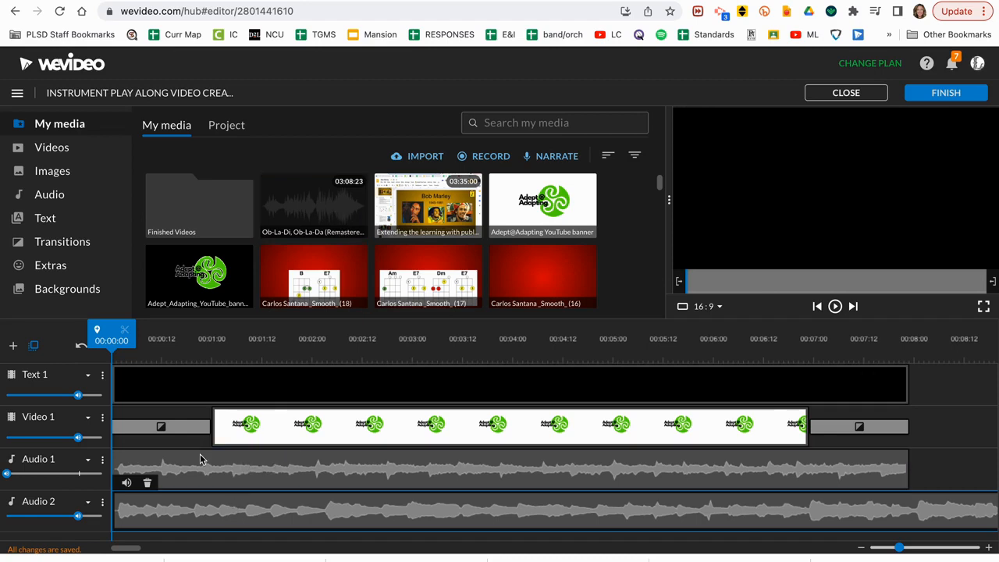
pyautogui.click(836, 306)
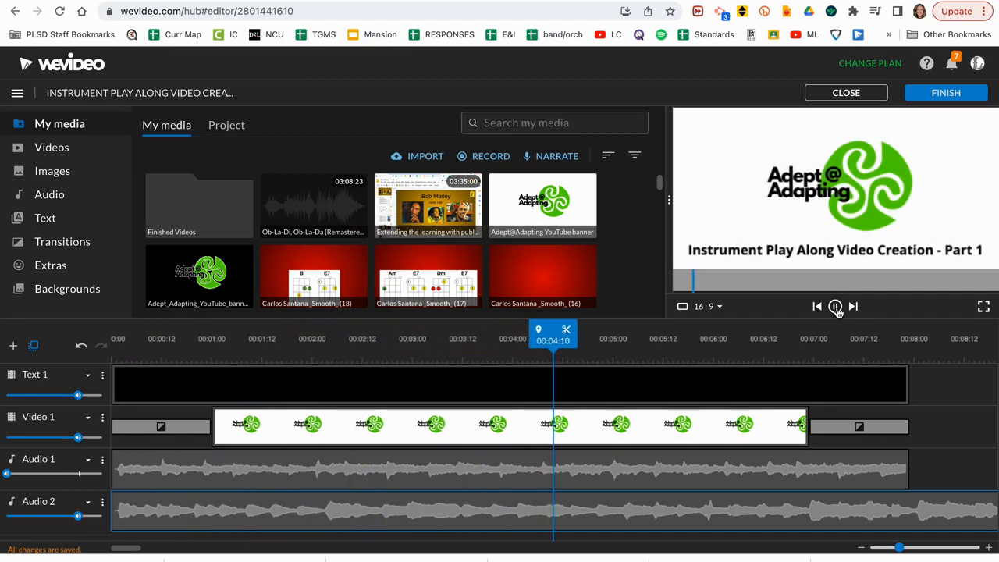
pyautogui.click(835, 306)
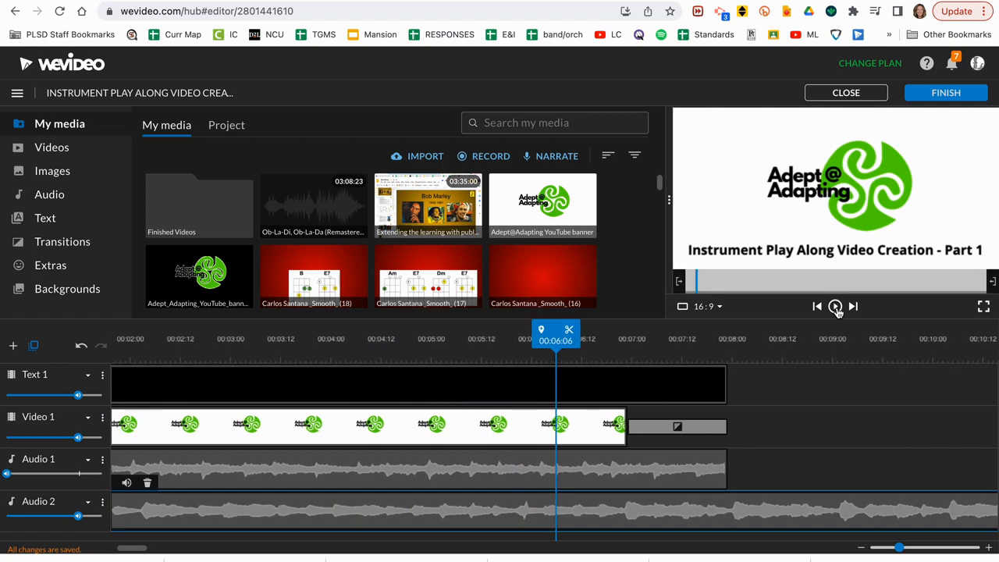